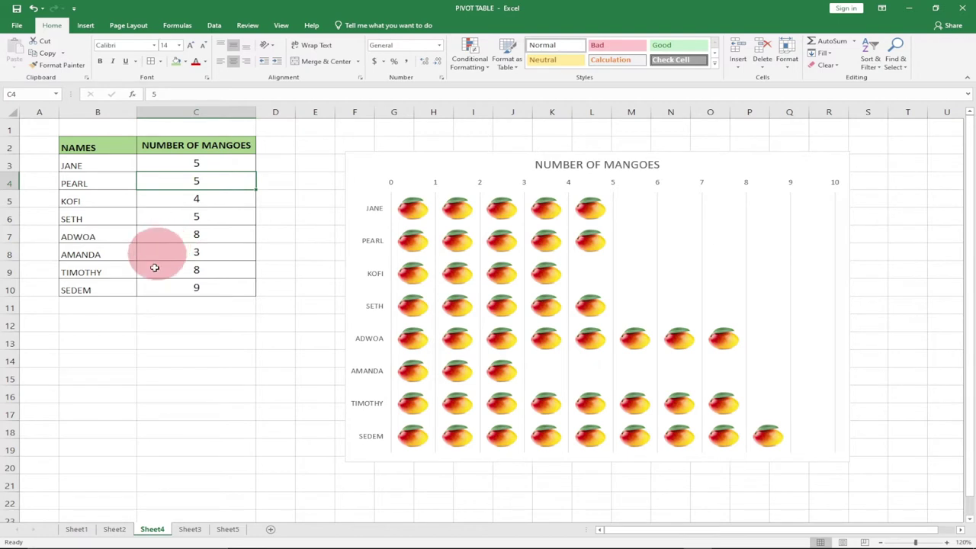
Step: Change ADWOA's mango count to 3
{"action": "left_click", "coordinate": [188, 236]}
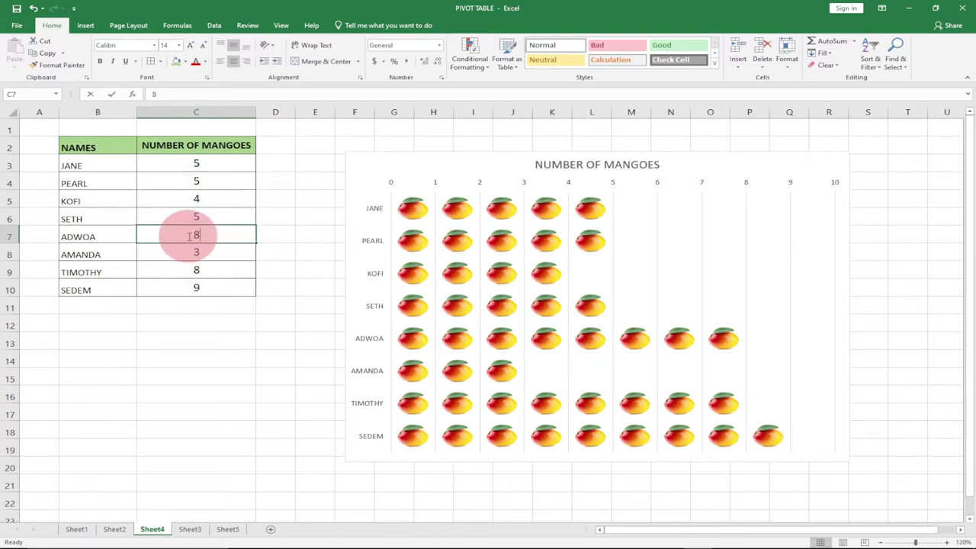
{"action": "key", "text": "BackSpace"}
{"action": "type", "text": "3"}
{"action": "key", "text": "Return"}
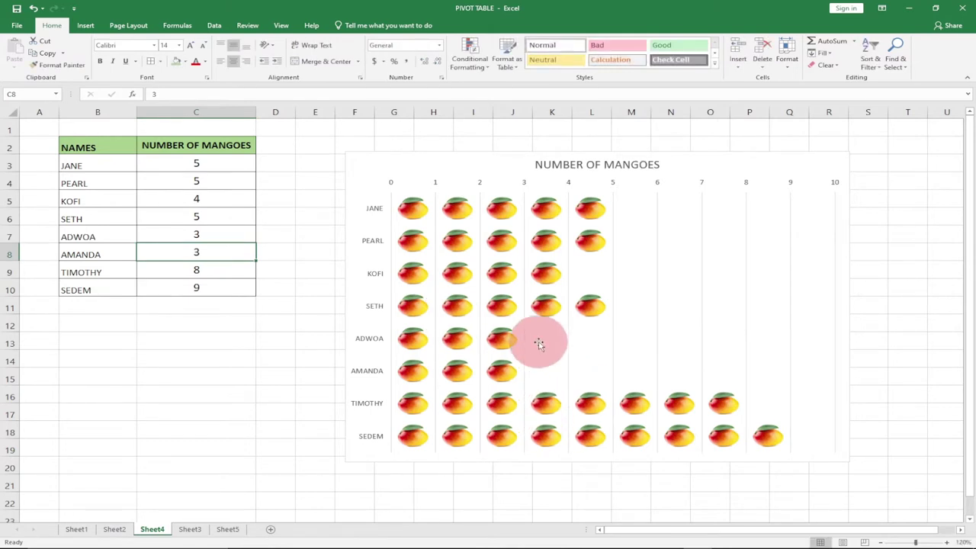
Step: Change SEDEM's mango count from 9 to 7 and let the chart redraw
{"action": "mouse_move", "coordinate": [503, 346]}
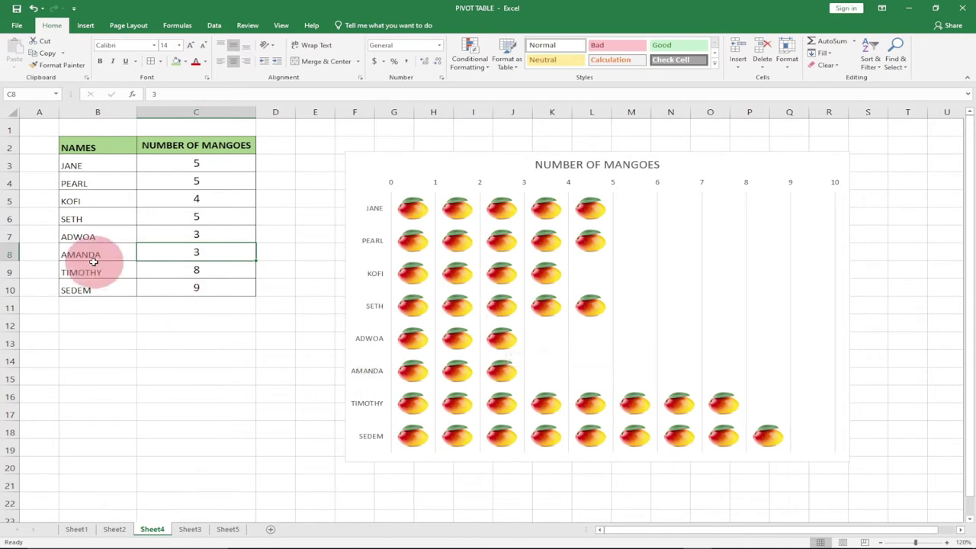
{"action": "left_click", "coordinate": [176, 287]}
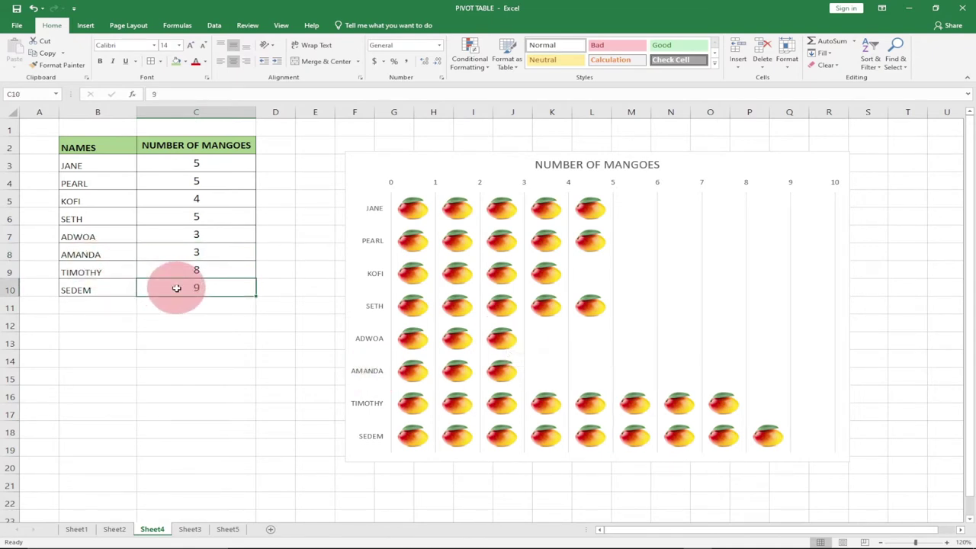
{"action": "type", "text": "7"}
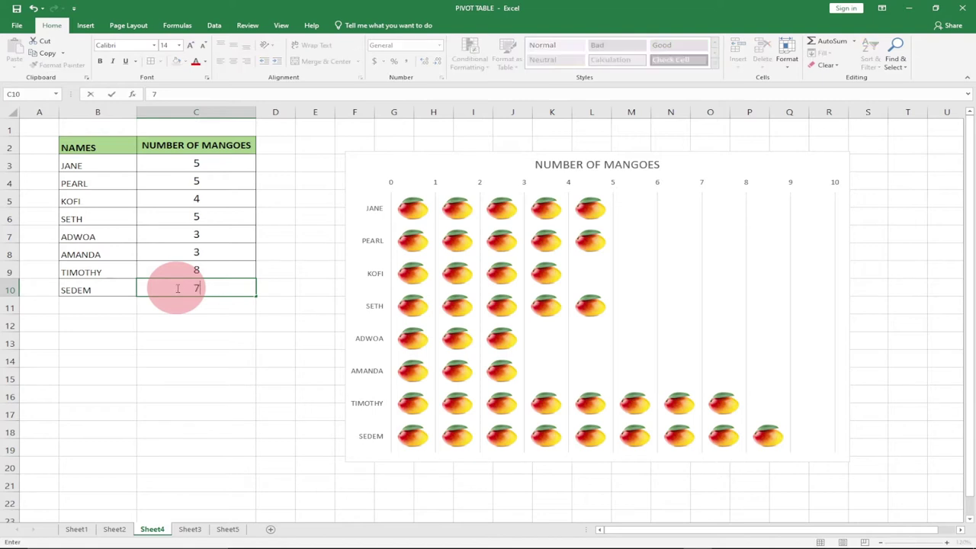
{"action": "left_click", "coordinate": [238, 315]}
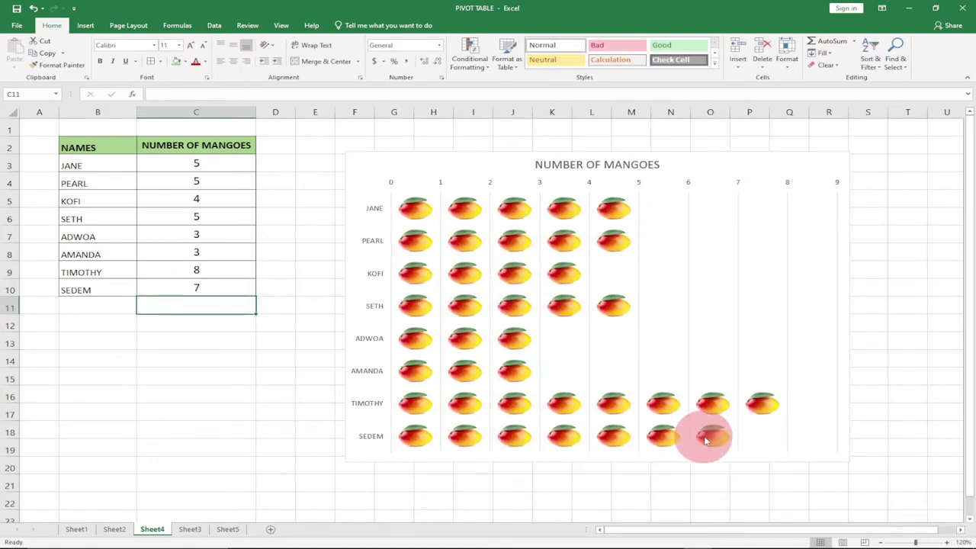
{"action": "mouse_move", "coordinate": [705, 440]}
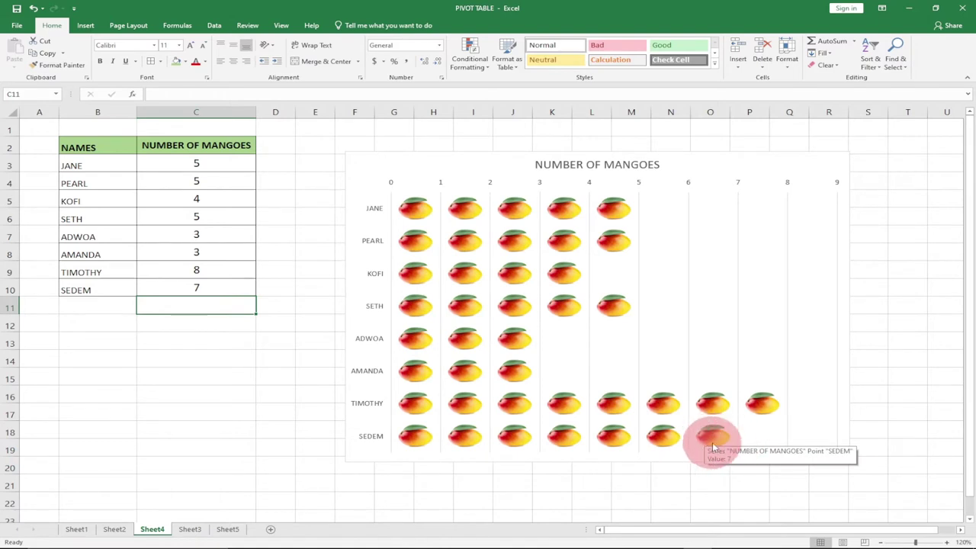
{"action": "mouse_move", "coordinate": [676, 417]}
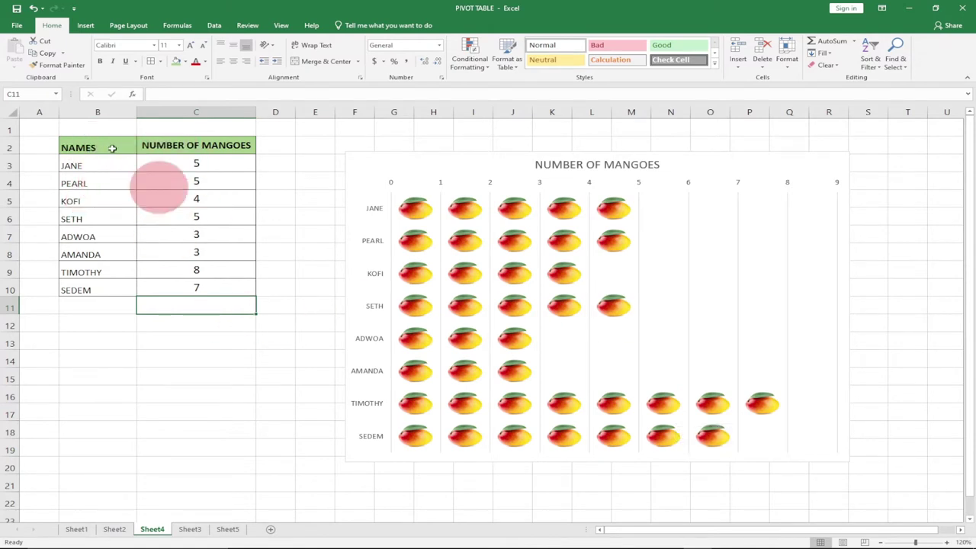
Step: On Sheet5, select the NAMES and NUMBER OF MANGOES table from C4 to D12
{"action": "left_click", "coordinate": [227, 528]}
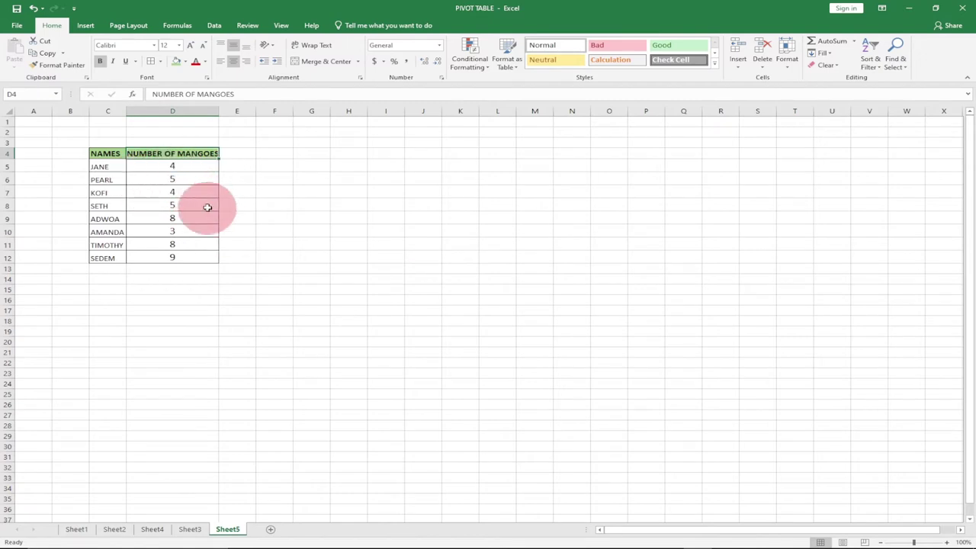
{"action": "left_click_drag", "start_coordinate": [88, 153], "coordinate": [186, 252]}
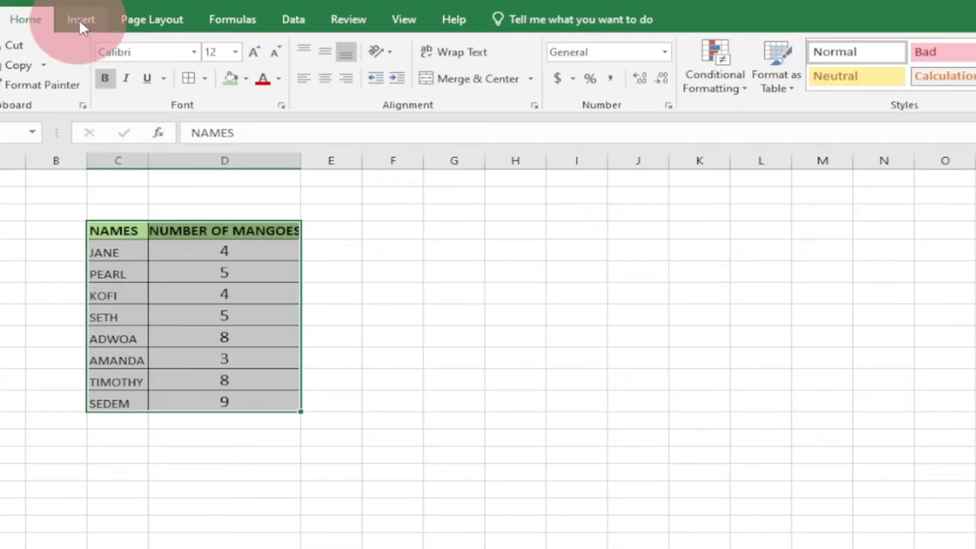
Step: Insert a clustered 2-D bar chart, then move and enlarge it beside the table
{"action": "left_click", "coordinate": [86, 26]}
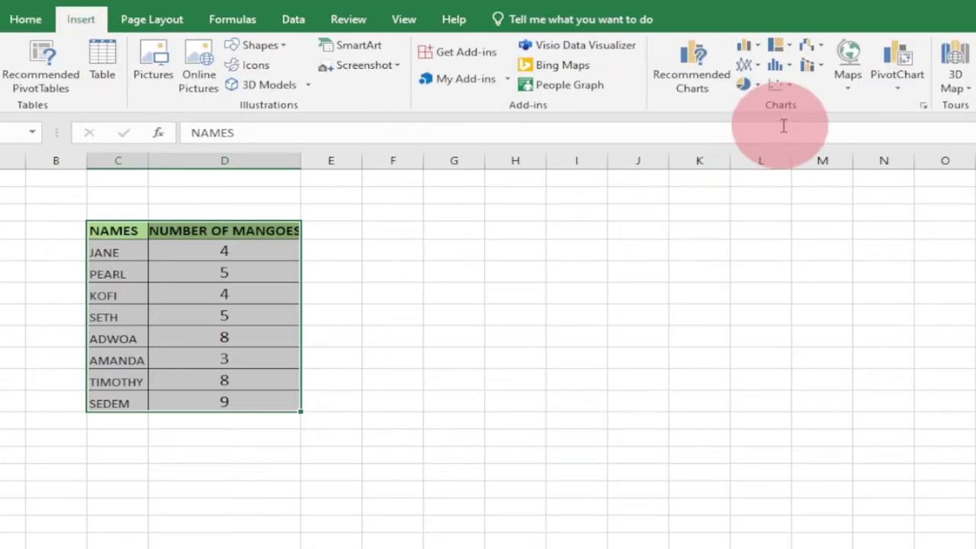
{"action": "left_click", "coordinate": [758, 48]}
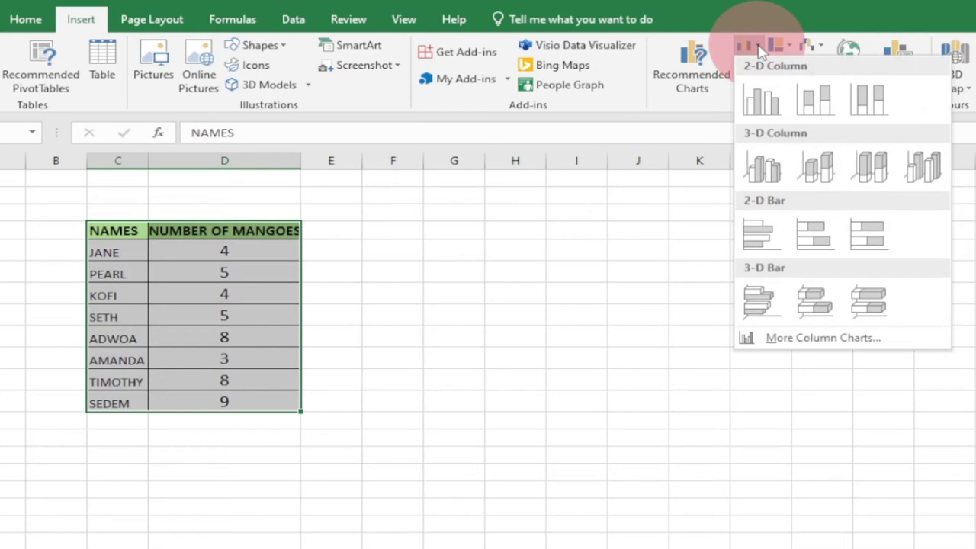
{"action": "left_click", "coordinate": [766, 227]}
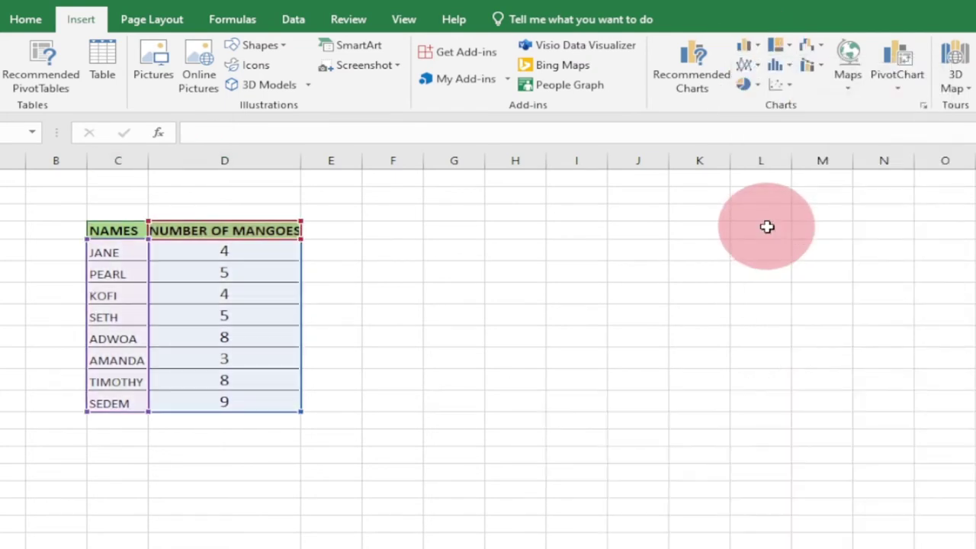
{"action": "left_click", "coordinate": [692, 397]}
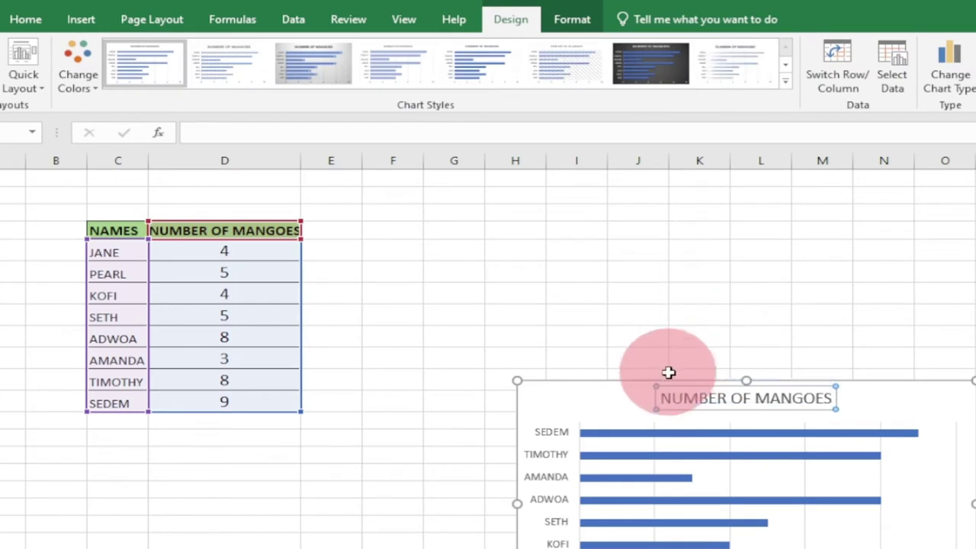
{"action": "left_click_drag", "start_coordinate": [669, 377], "coordinate": [502, 219]}
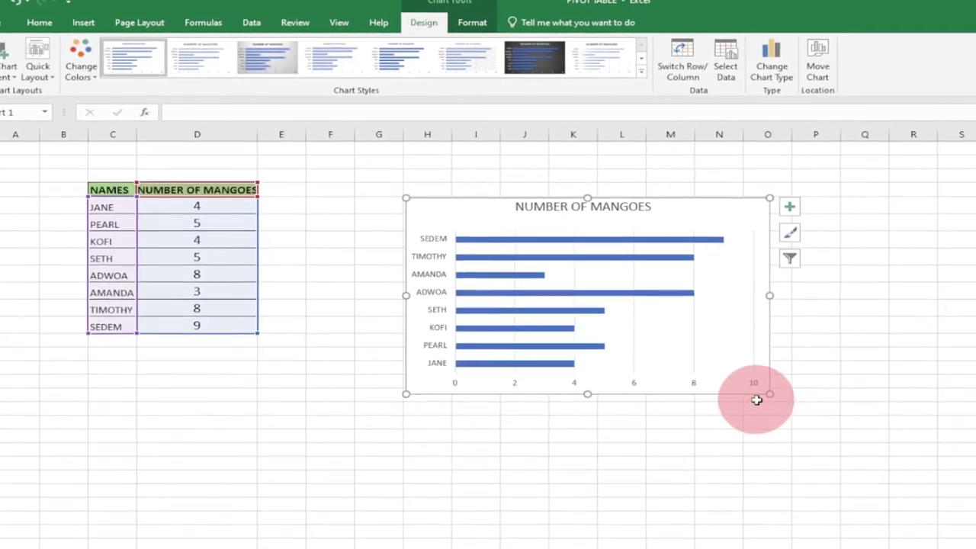
{"action": "left_click_drag", "start_coordinate": [818, 420], "coordinate": [784, 407]}
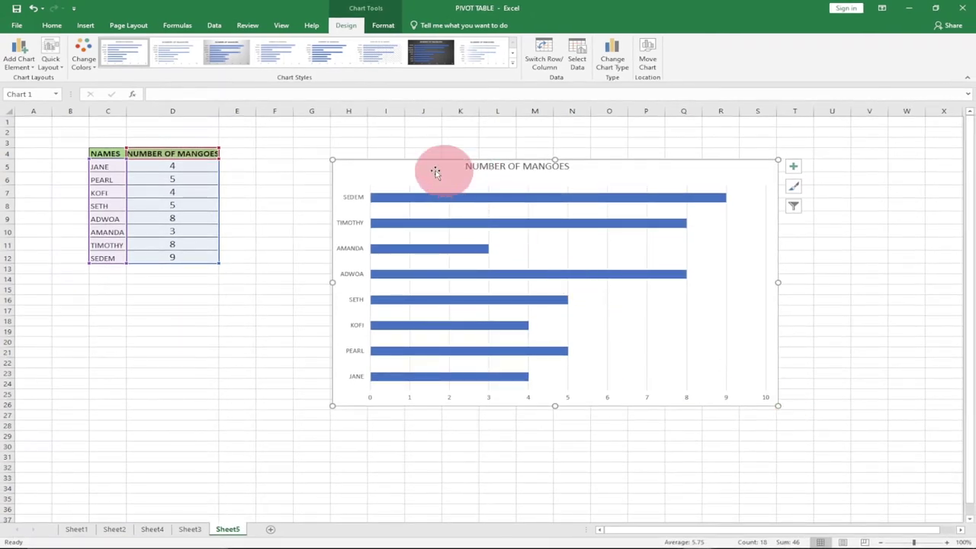
{"action": "left_click_drag", "start_coordinate": [434, 173], "coordinate": [376, 163]}
{"action": "left_click", "coordinate": [945, 542]}
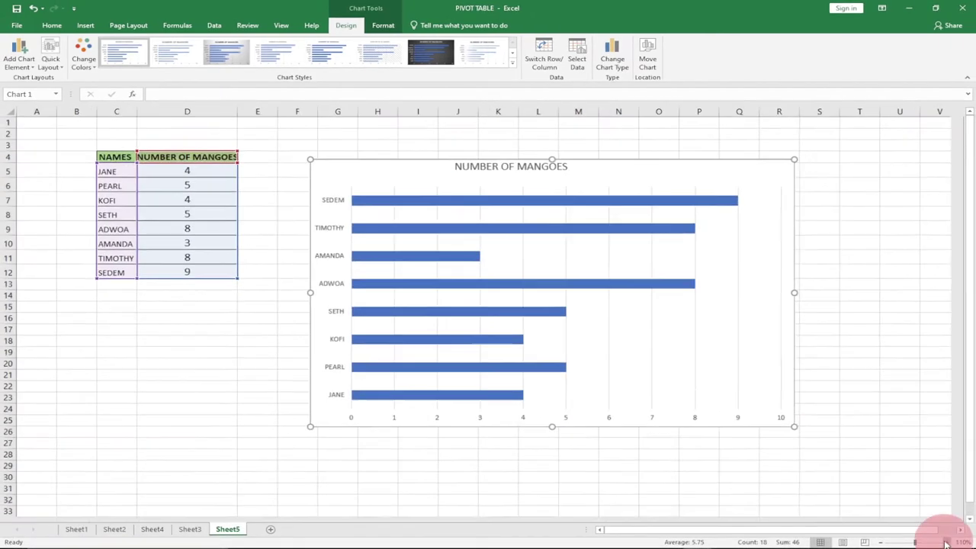
{"action": "left_click", "coordinate": [880, 542]}
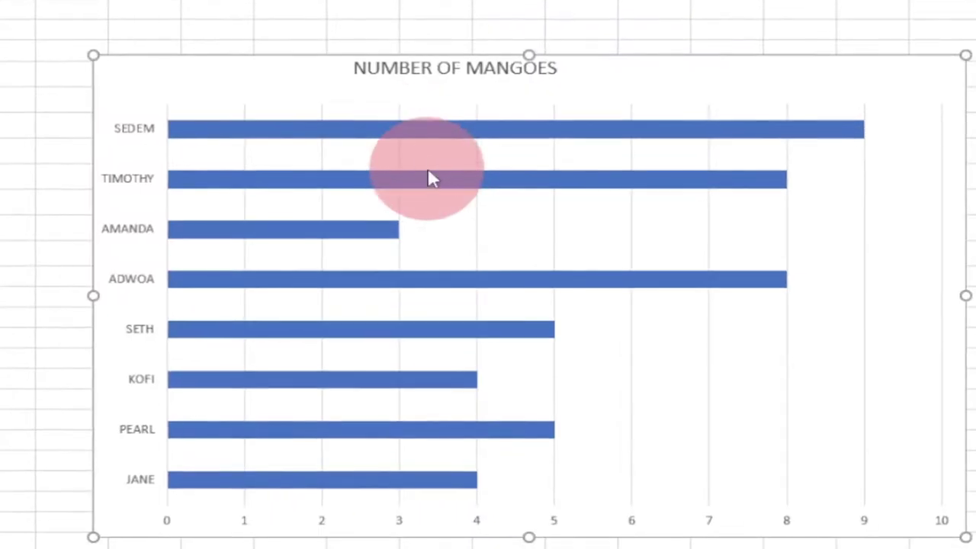
Step: Open Format Data Series for the mango bars and show the Fill & Line settings
{"action": "right_click", "coordinate": [460, 223]}
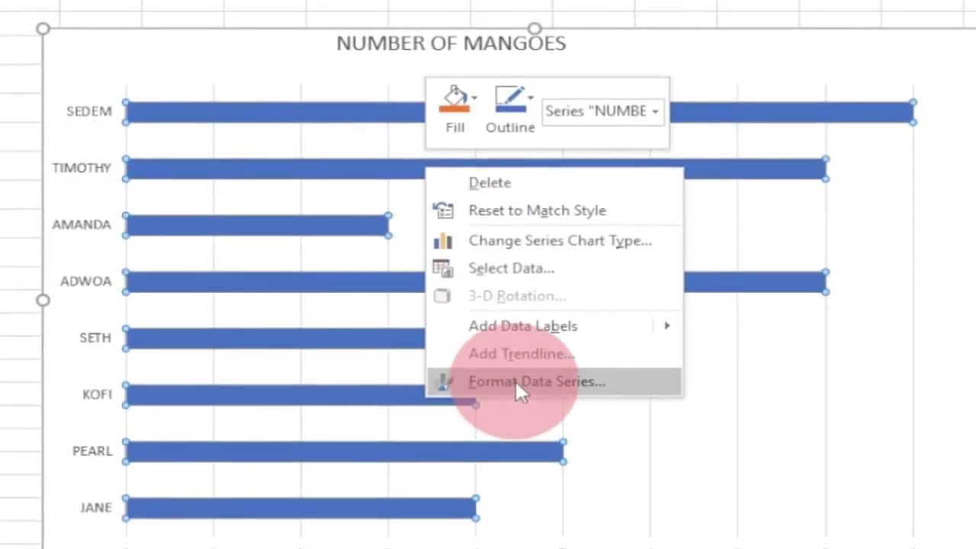
{"action": "left_click", "coordinate": [514, 381]}
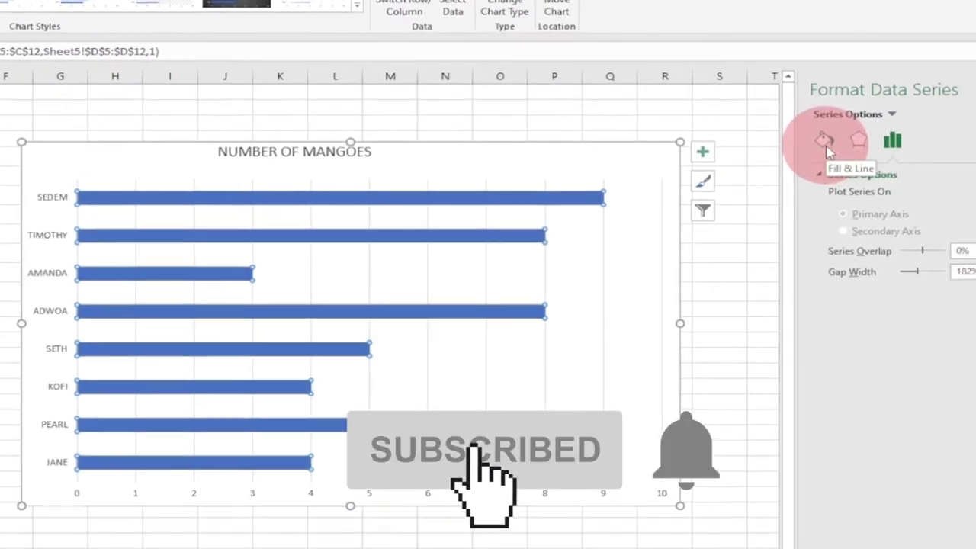
{"action": "left_click", "coordinate": [824, 144]}
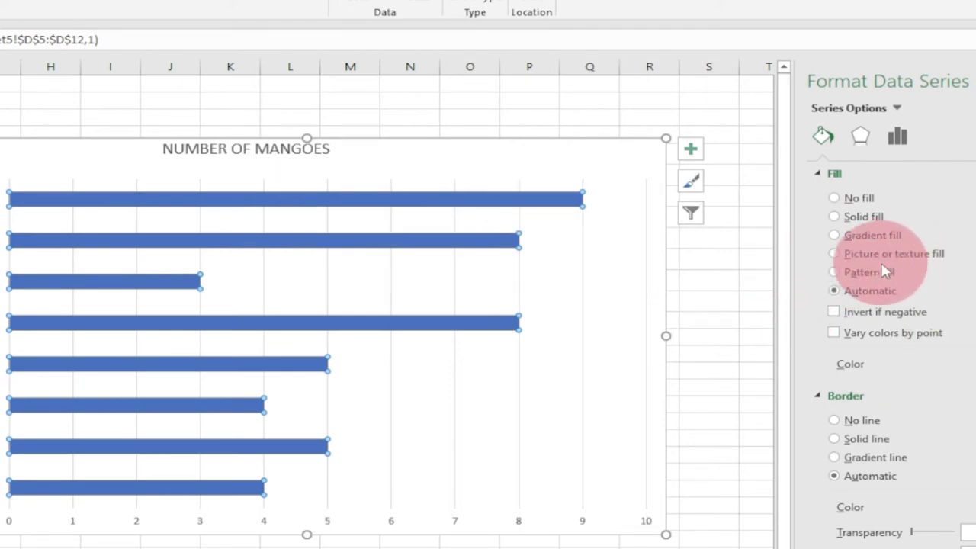
Step: Fill the bars with the mango image using Picture or texture fill
{"action": "left_click", "coordinate": [835, 255]}
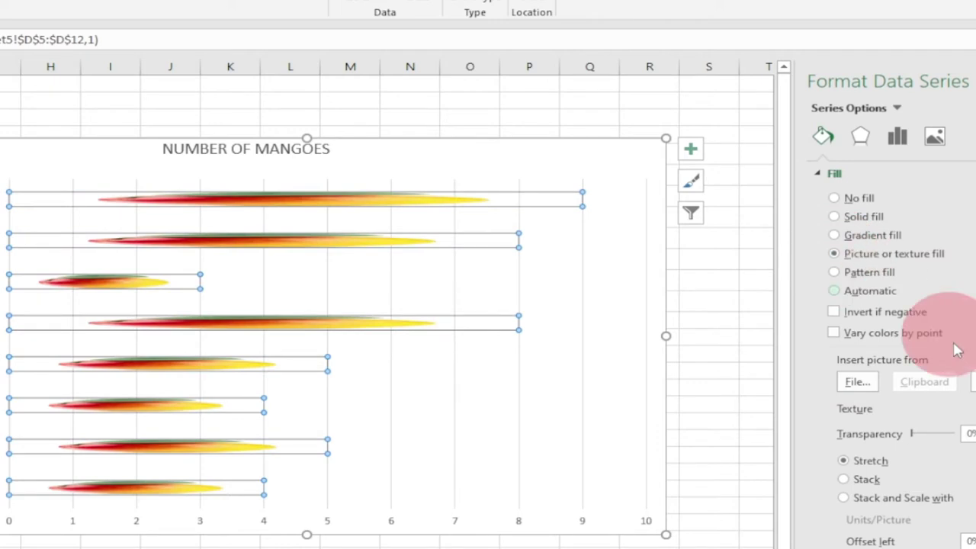
{"action": "left_click", "coordinate": [858, 383]}
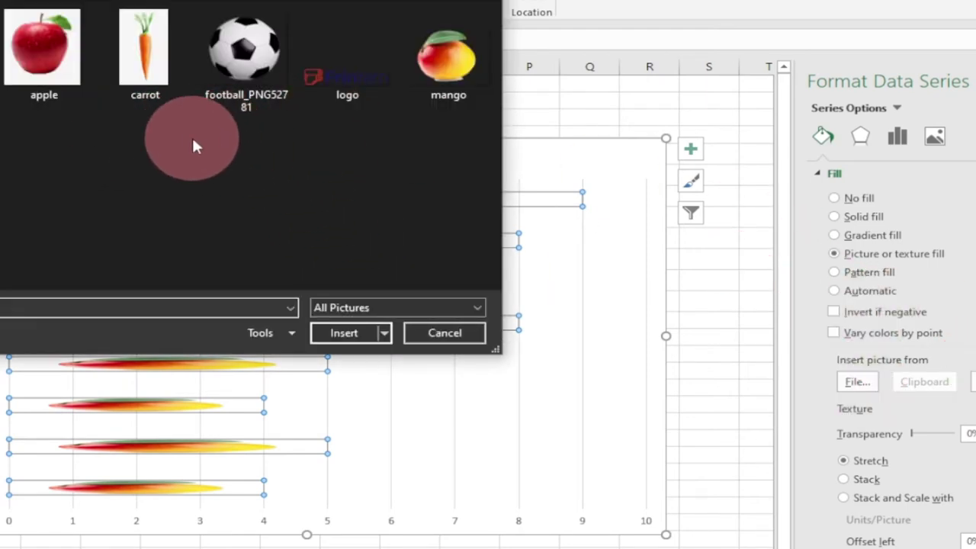
{"action": "left_click", "coordinate": [433, 63]}
{"action": "left_click", "coordinate": [341, 333]}
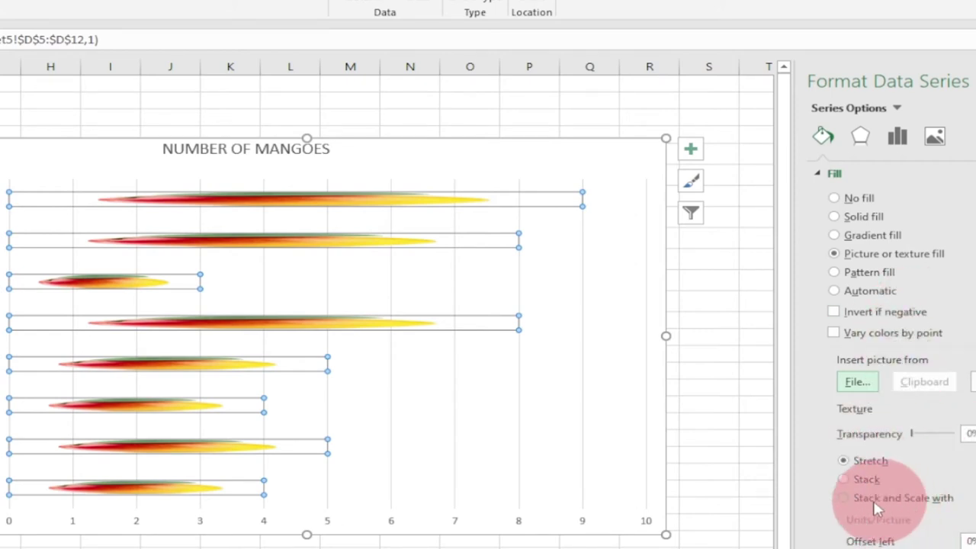
Step: Switch the picture fill to Stack and Scale with Units/Picture
{"action": "left_click", "coordinate": [843, 497]}
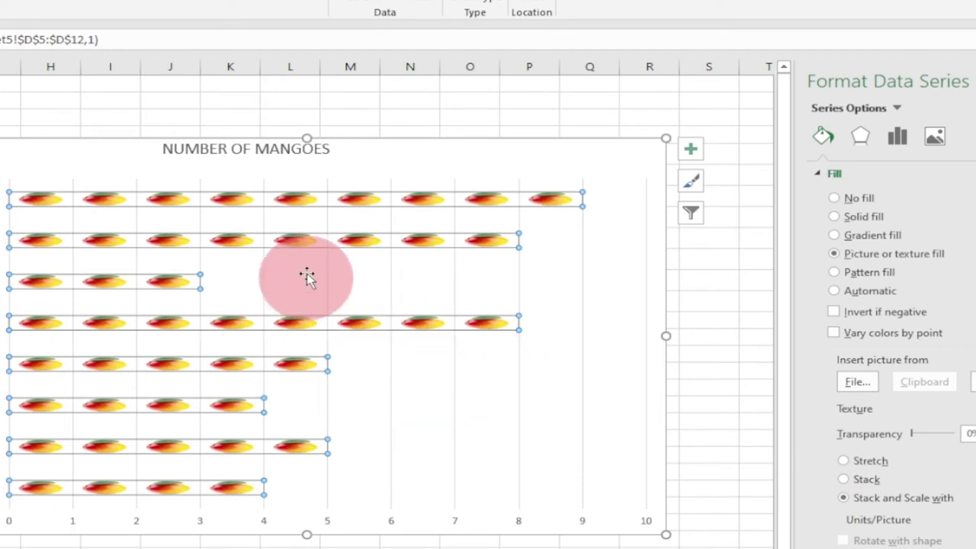
Step: Reduce the series Gap Width to about 6% in Series Options
{"action": "left_click", "coordinate": [897, 137]}
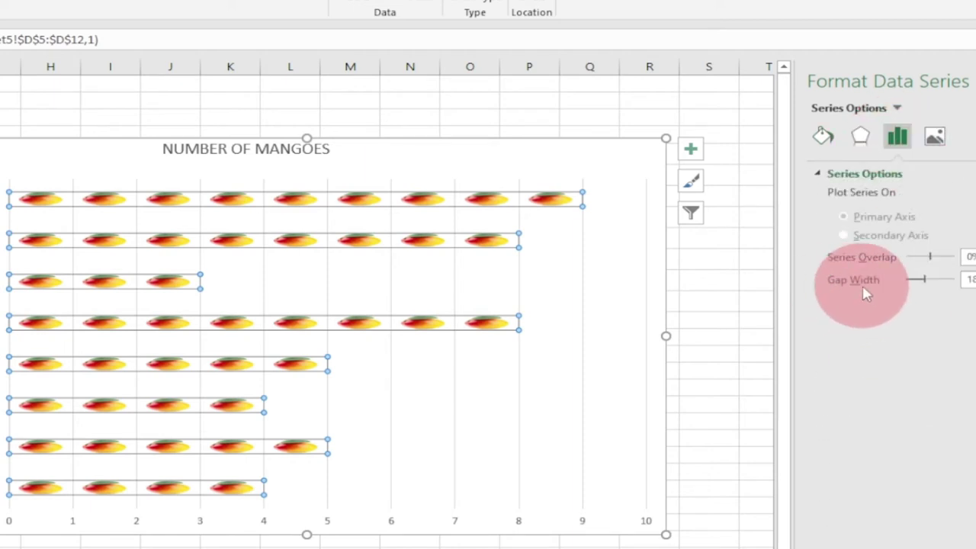
{"action": "left_click_drag", "start_coordinate": [927, 284], "coordinate": [913, 283]}
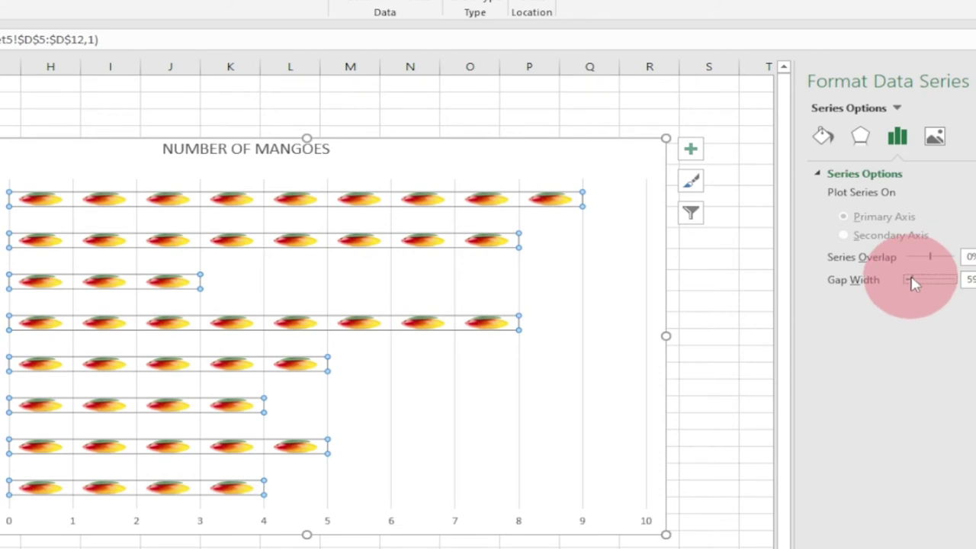
{"action": "left_click_drag", "start_coordinate": [913, 281], "coordinate": [917, 287]}
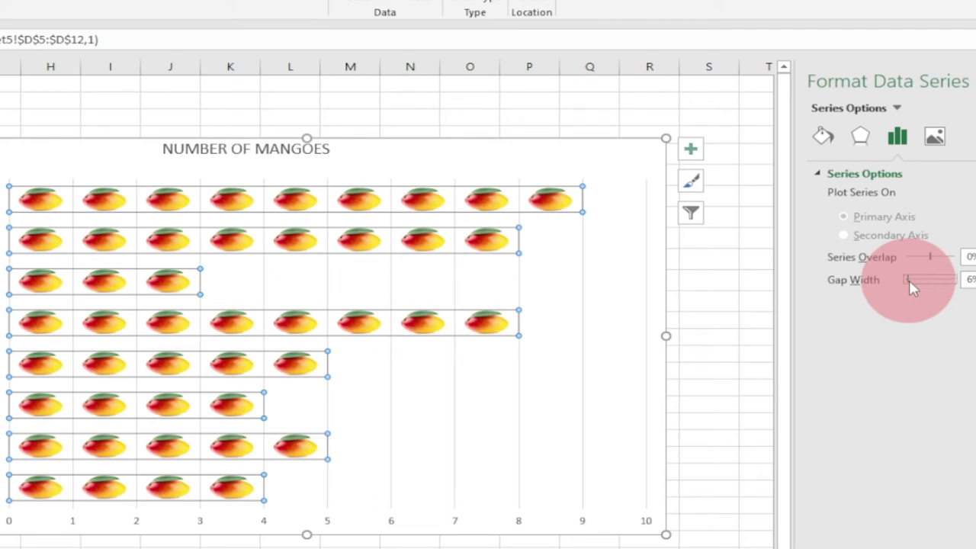
{"action": "left_click_drag", "start_coordinate": [898, 298], "coordinate": [907, 286]}
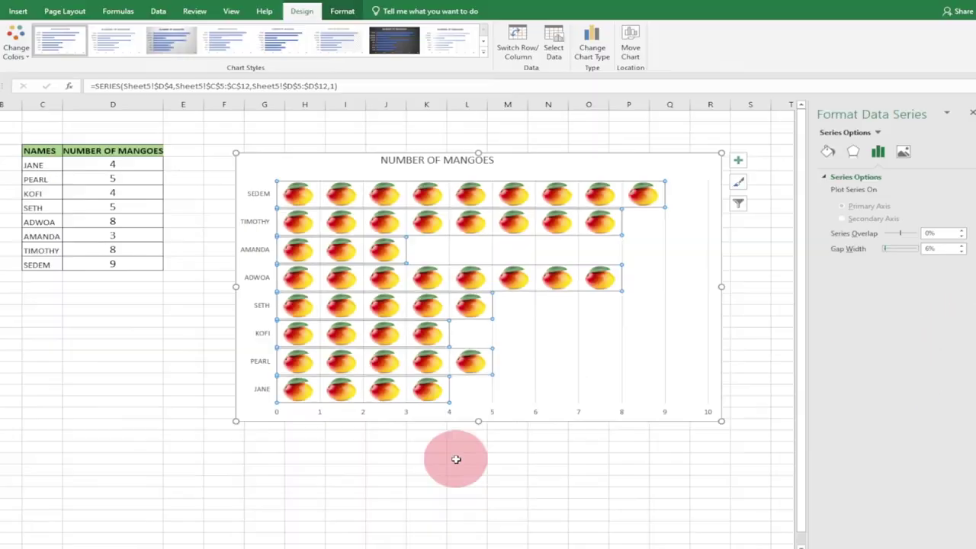
Step: Deselect the chart to view the mango pictograph without editing handles
{"action": "left_click", "coordinate": [469, 228]}
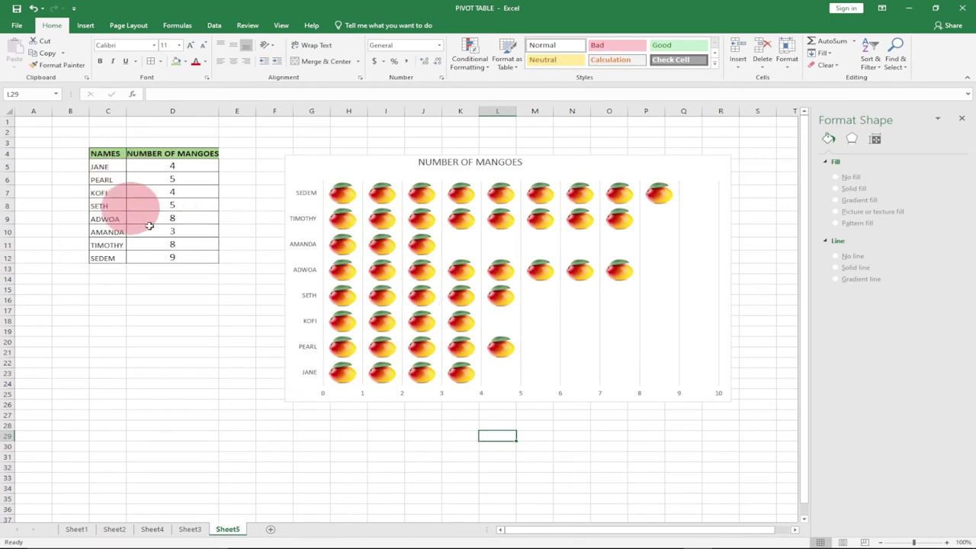
Step: Turn on Categories in reverse order for the names axis, putting JANE at the top
{"action": "right_click", "coordinate": [306, 195]}
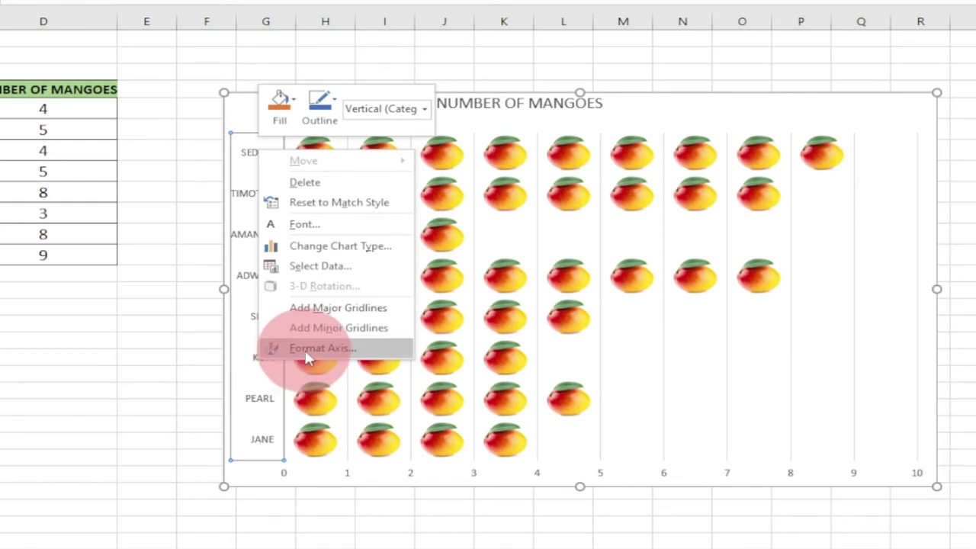
{"action": "left_click", "coordinate": [307, 347]}
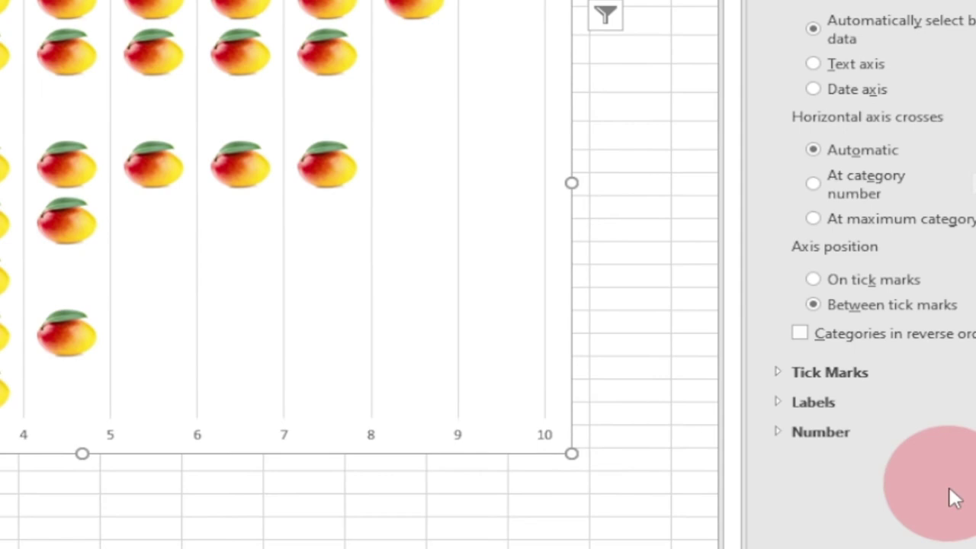
{"action": "left_click", "coordinate": [804, 334]}
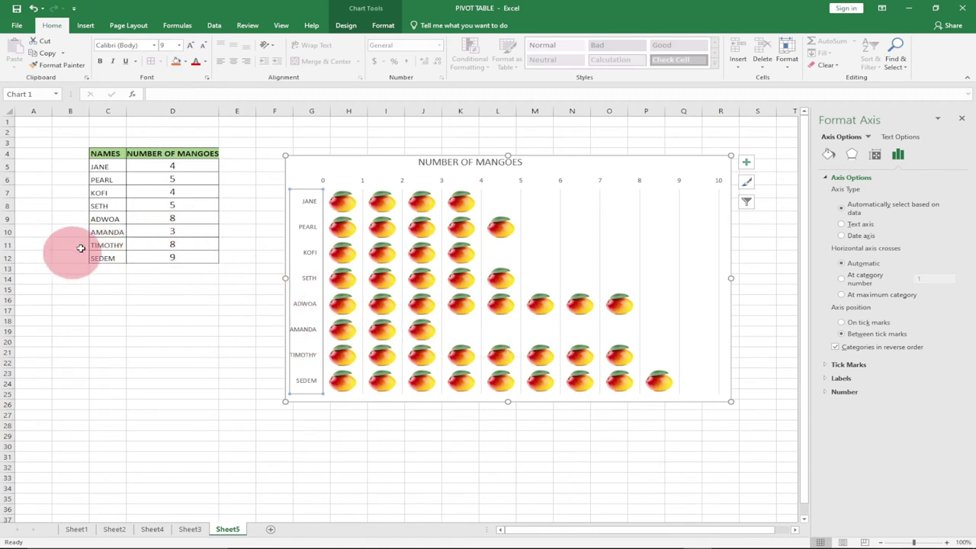
Step: Change AMANDA's count in D10 to 6 and JANE's in D5 to 10
{"action": "left_click", "coordinate": [171, 231]}
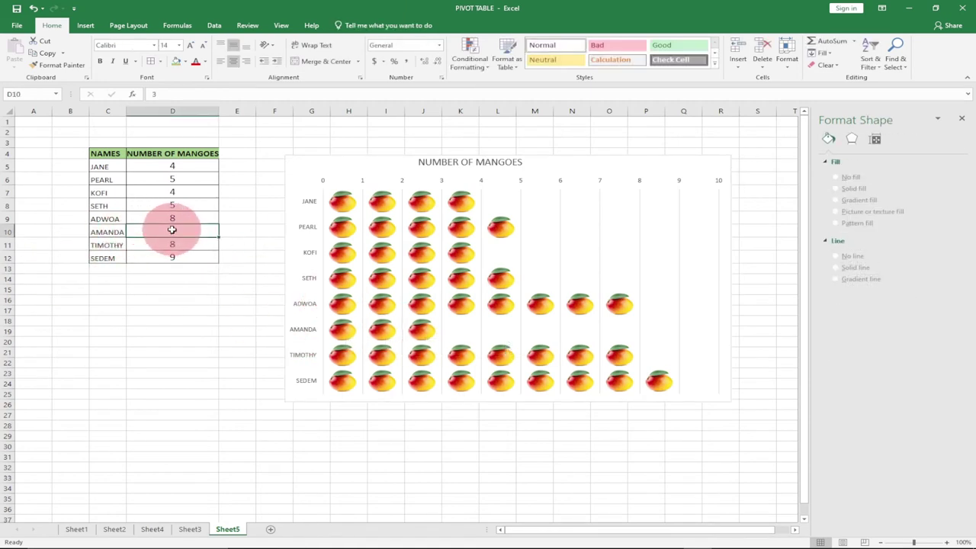
{"action": "type", "text": "6"}
{"action": "key", "text": "Return"}
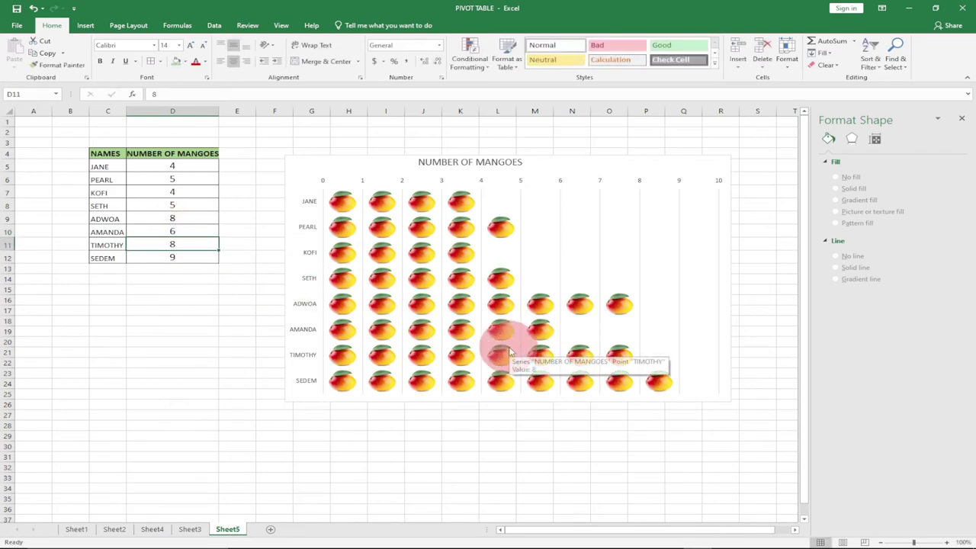
{"action": "mouse_move", "coordinate": [534, 330]}
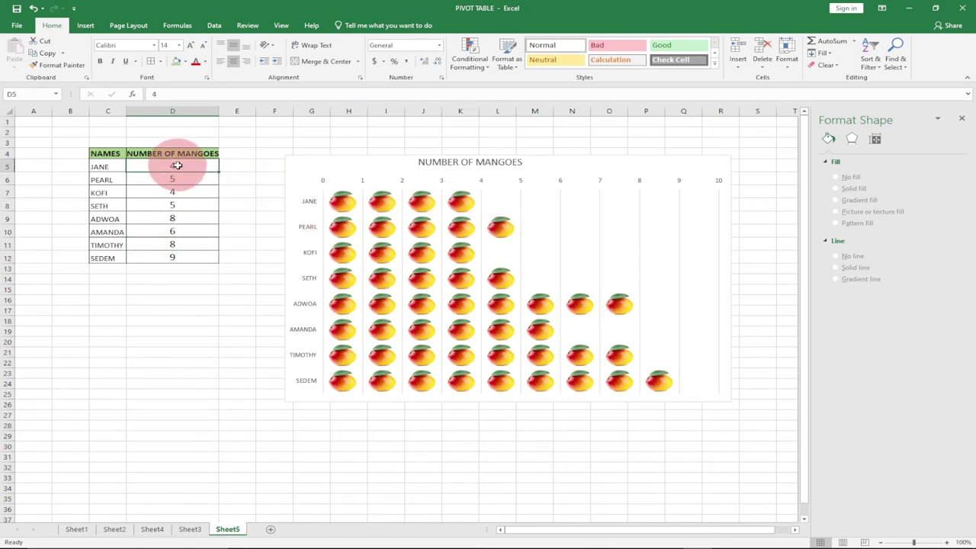
{"action": "type", "text": "10"}
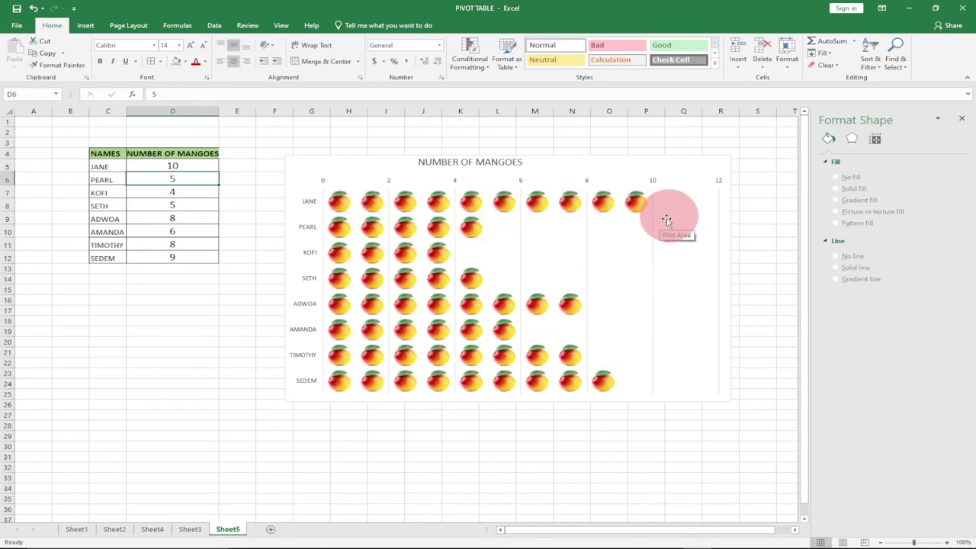
{"action": "mouse_move", "coordinate": [647, 203]}
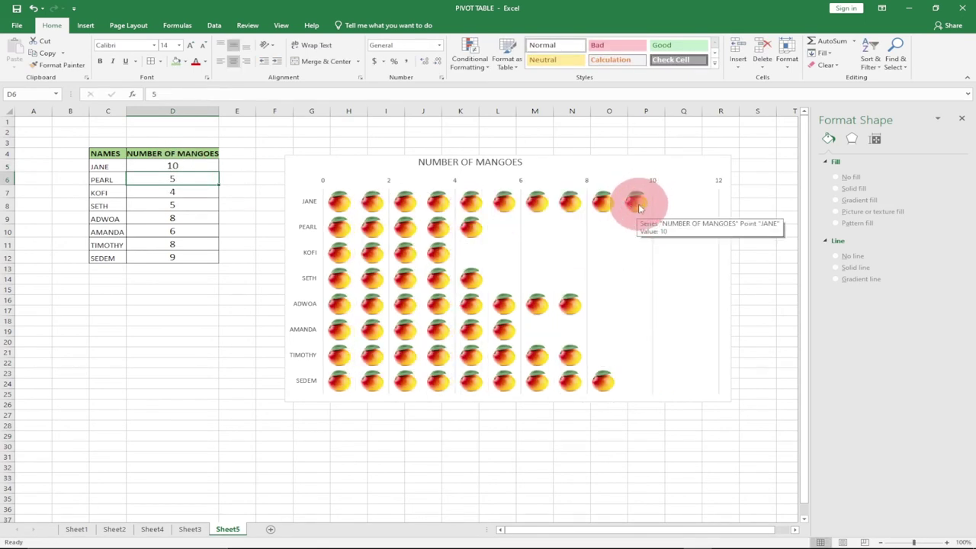
Step: Change the D4 heading from NUMBER OF MANGOES to NUMBER OF APPLES
{"action": "left_click", "coordinate": [207, 152]}
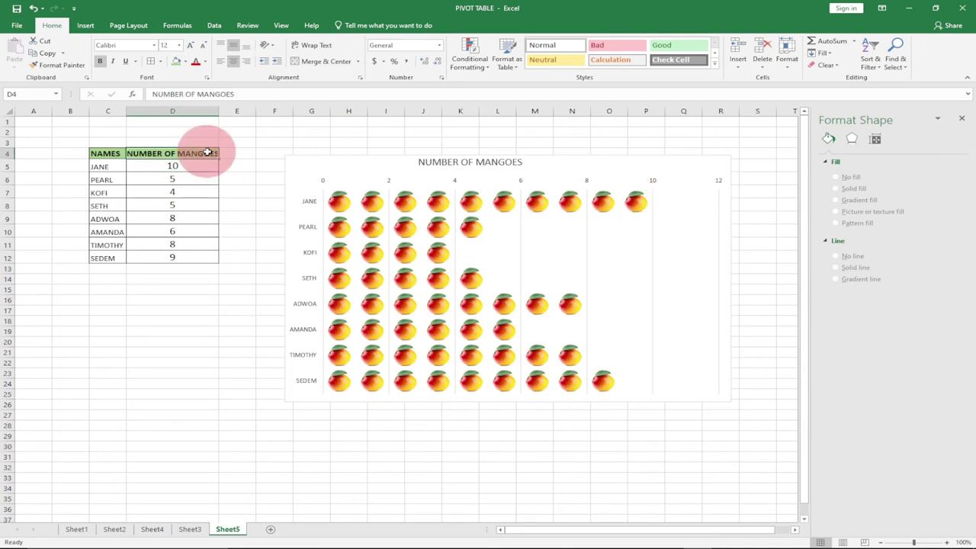
{"action": "double_click", "coordinate": [212, 152]}
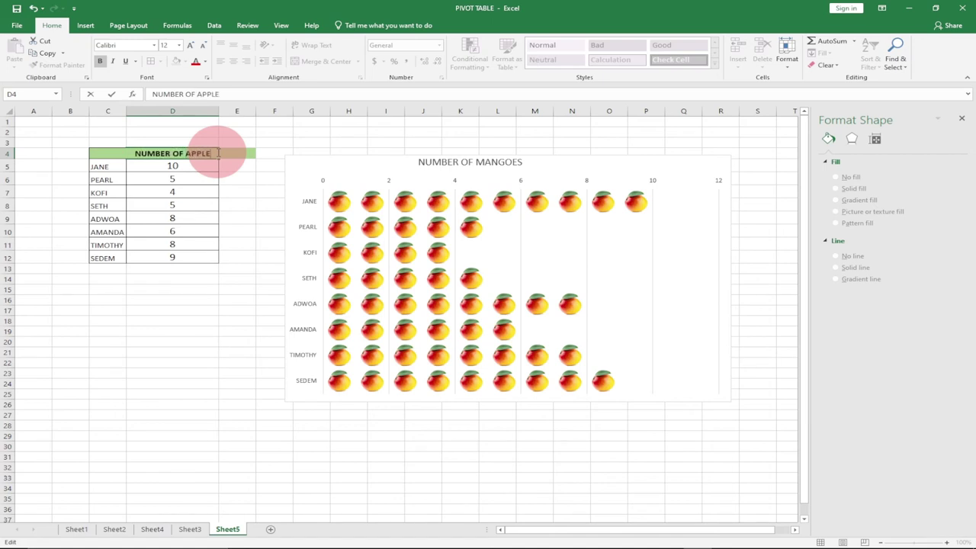
{"action": "left_click", "coordinate": [180, 192]}
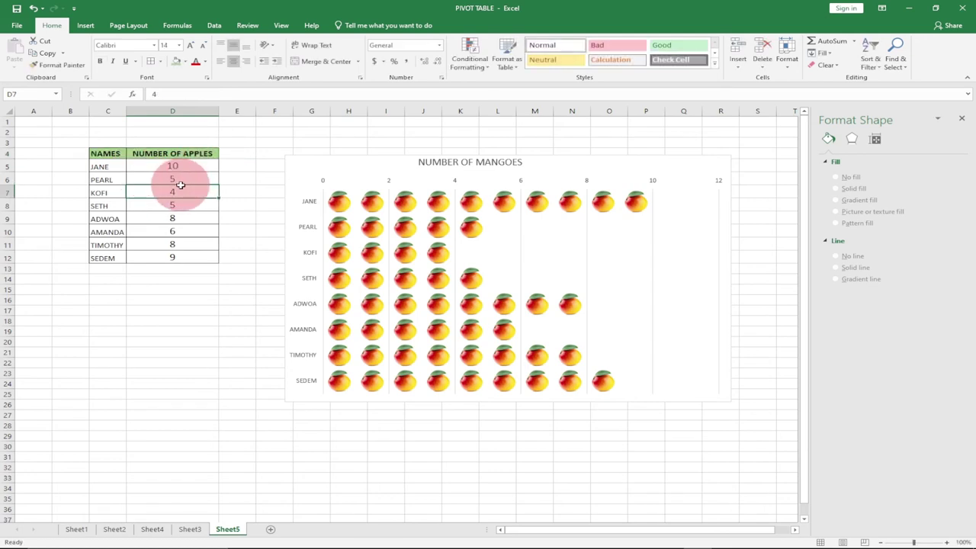
Step: Browse for a new picture-or-texture fill file for the mango bar series via Format Data Series
{"action": "left_click", "coordinate": [448, 197]}
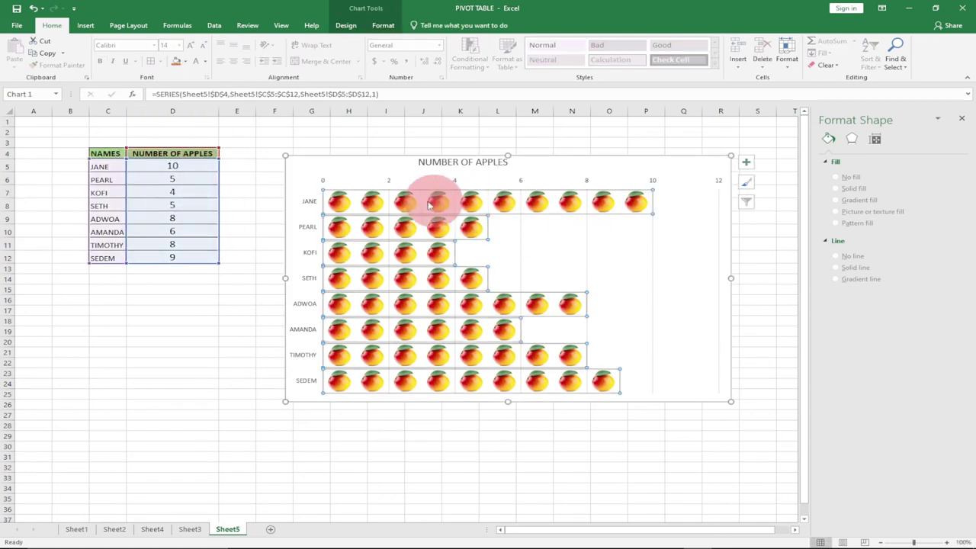
{"action": "right_click", "coordinate": [415, 205]}
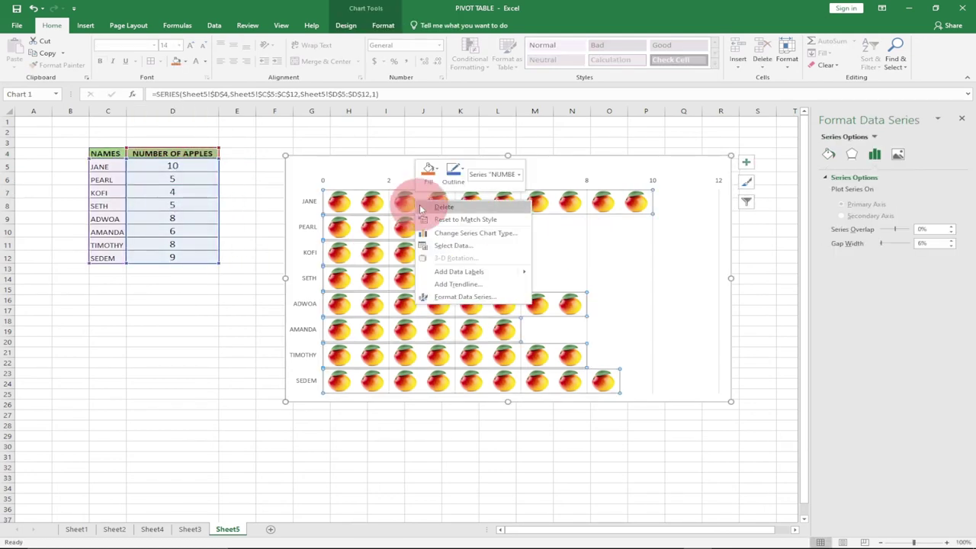
{"action": "left_click", "coordinate": [446, 299]}
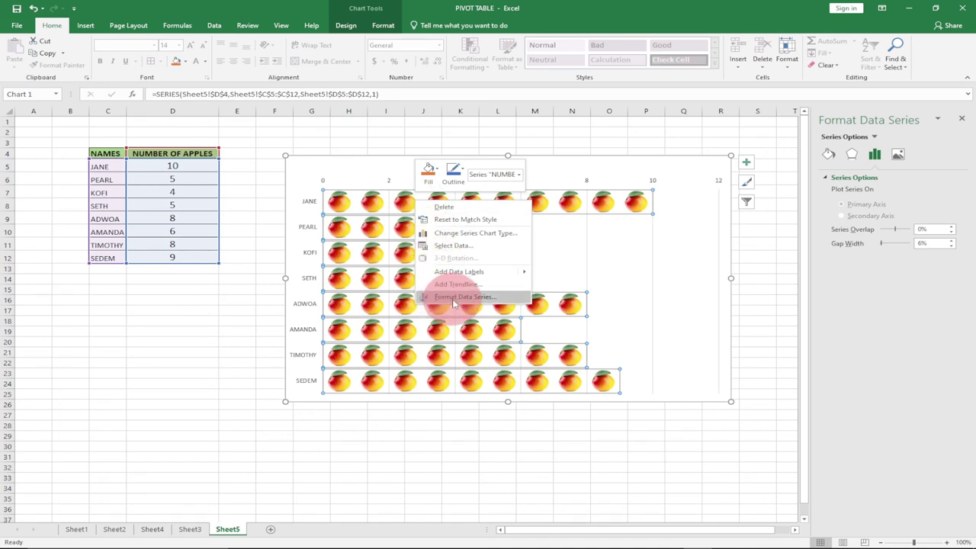
{"action": "left_click", "coordinate": [829, 155]}
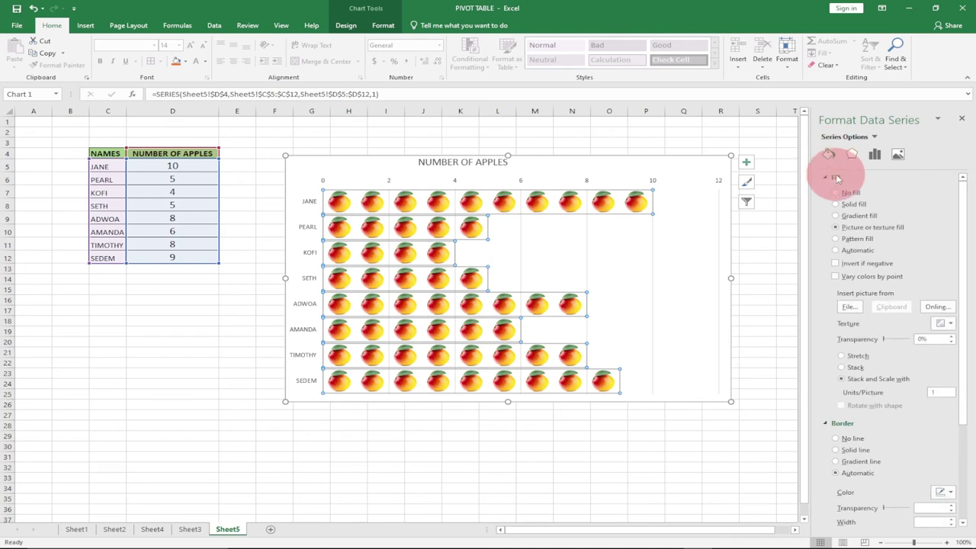
{"action": "left_click", "coordinate": [856, 228]}
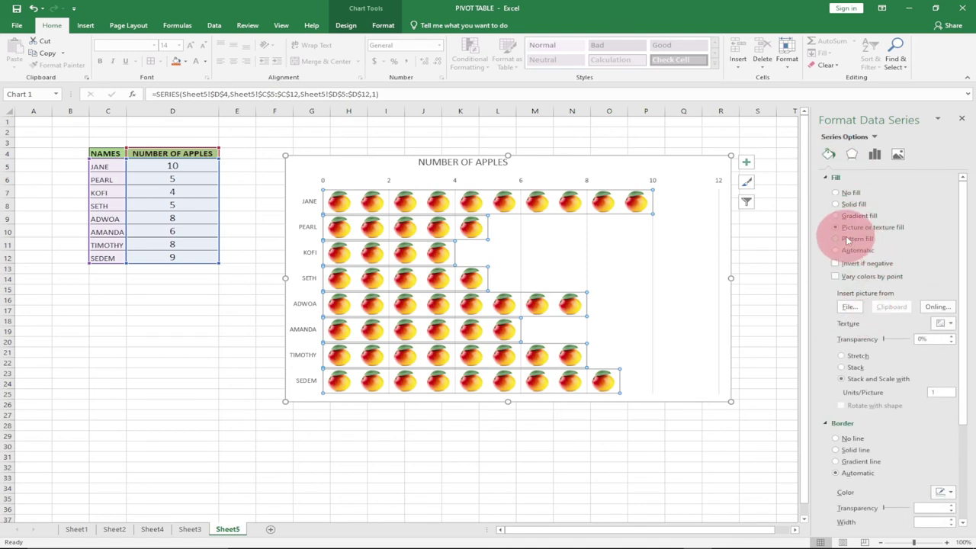
{"action": "left_click", "coordinate": [850, 307]}
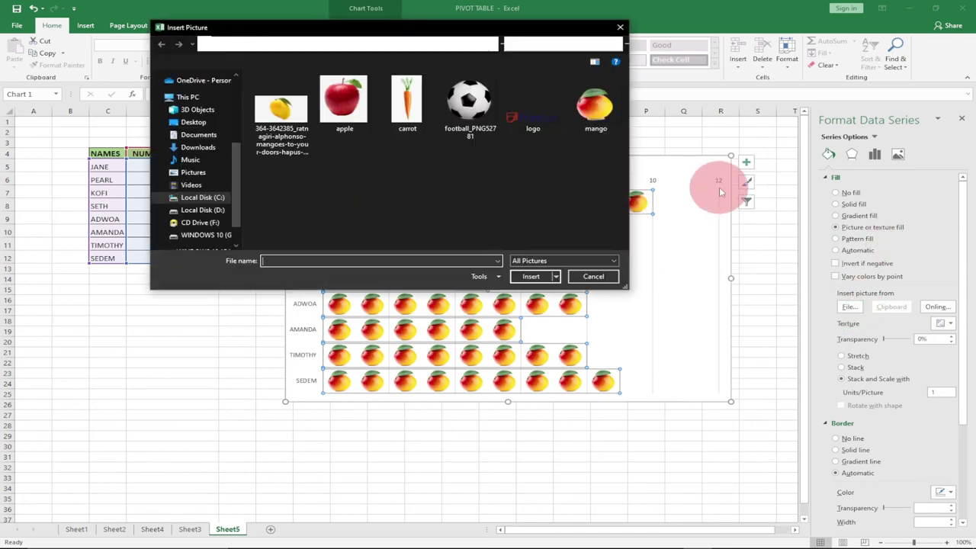
Step: Insert the apple image as the bars' picture fill, replacing the mangoes
{"action": "left_click", "coordinate": [349, 109]}
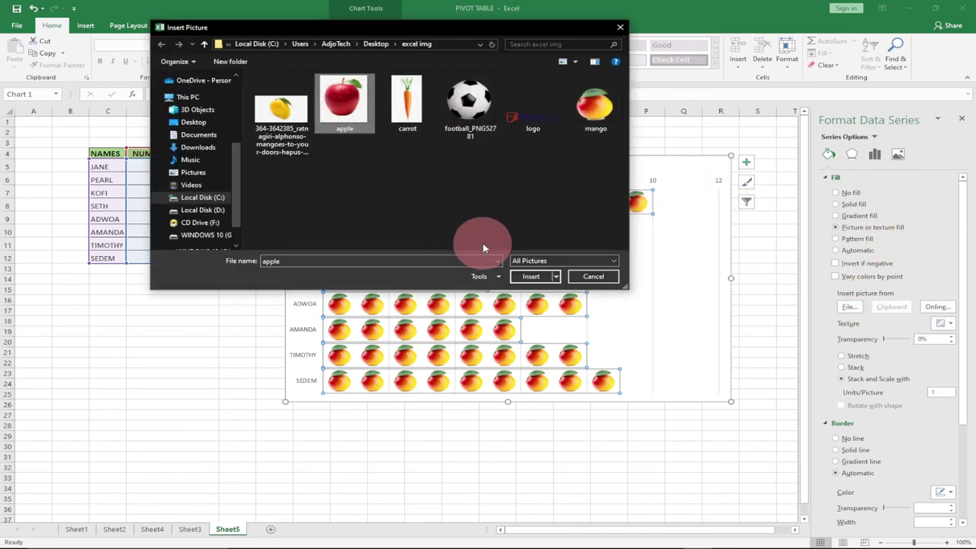
{"action": "left_click", "coordinate": [534, 276]}
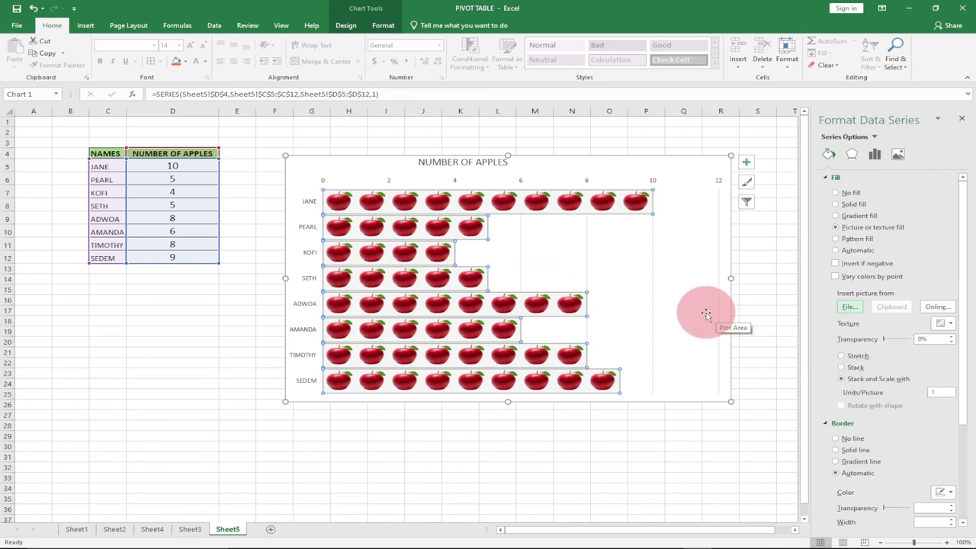
Step: Enter 5 as ADWOA's apple count in cell D9
{"action": "left_click", "coordinate": [166, 218]}
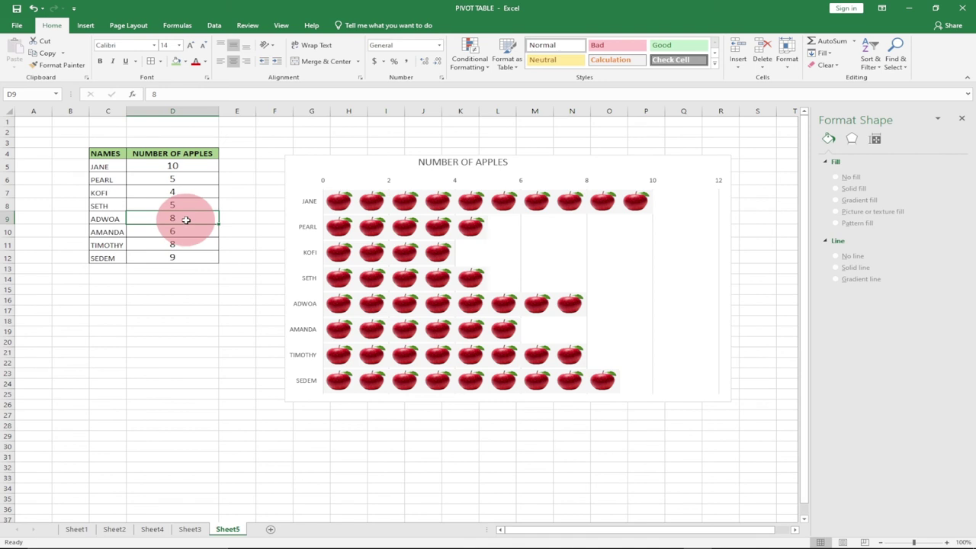
{"action": "type", "text": "5"}
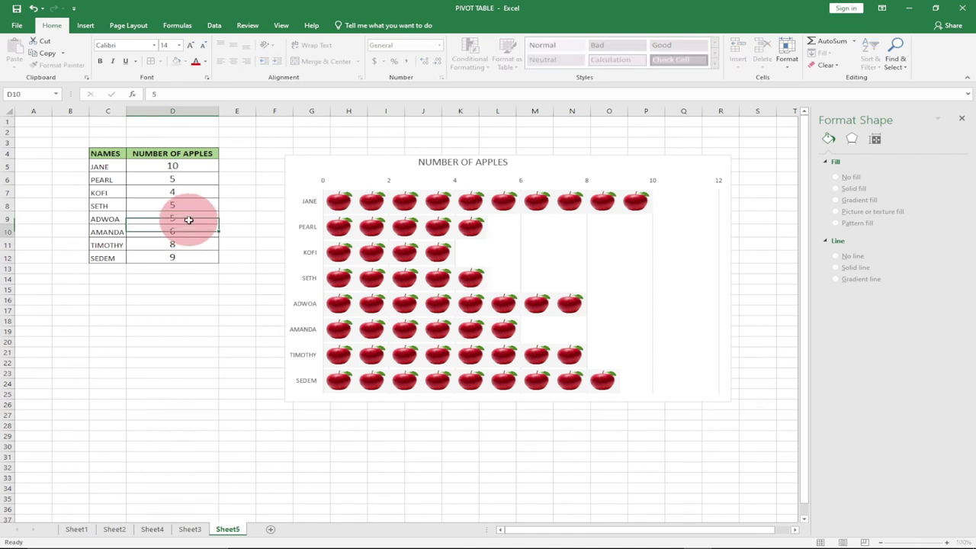